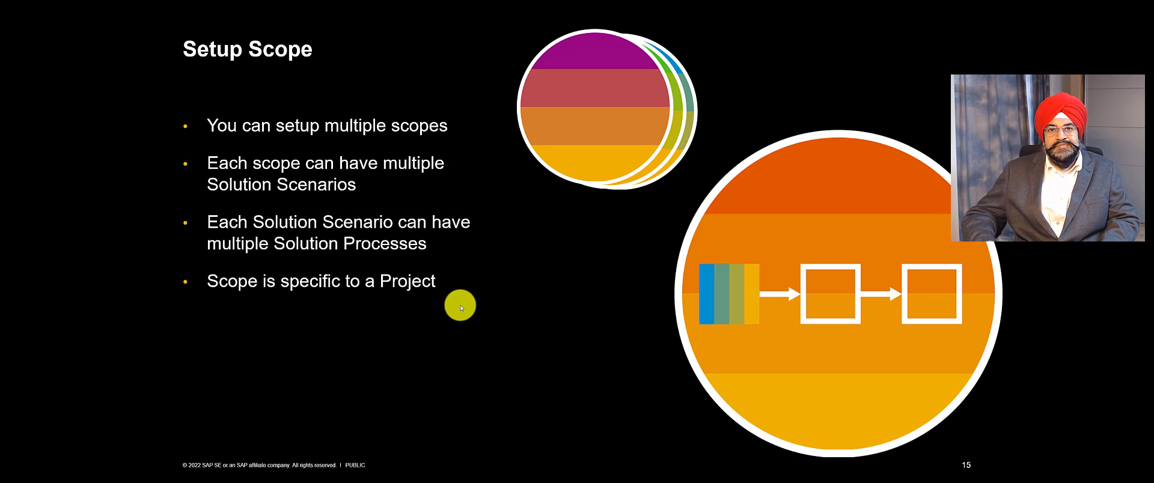
Leave the slideshow for the SAP Cloud ALM Project Overview dashboard of the TEST project
key("alt+Tab")
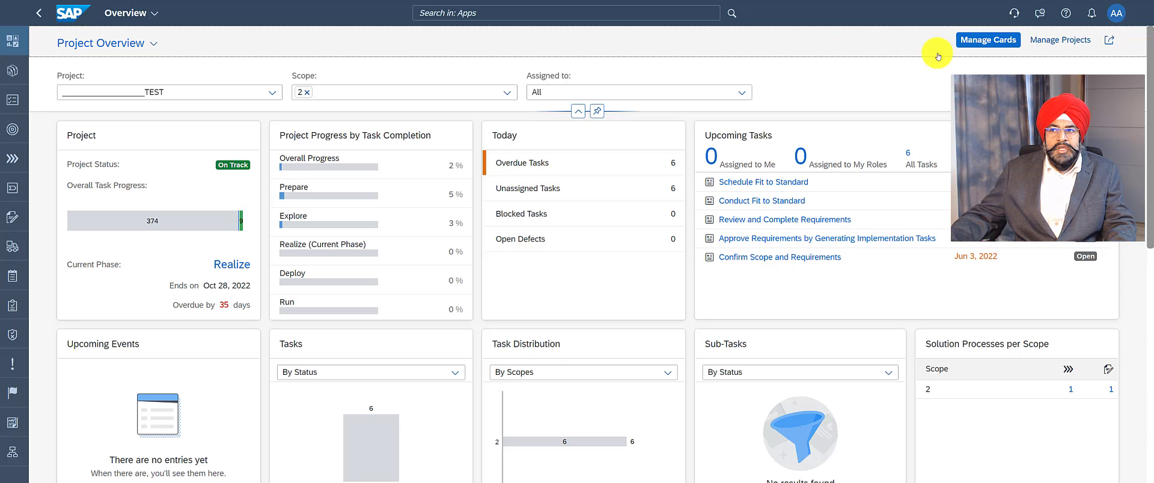
Start a blank New Project form from Manage Projects
left_click(1061, 44)
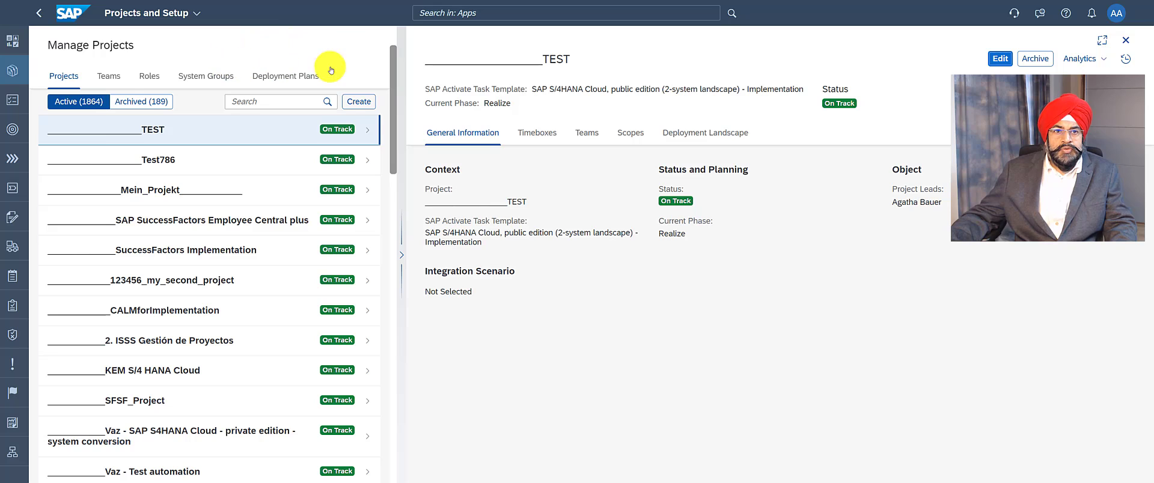
left_click(359, 105)
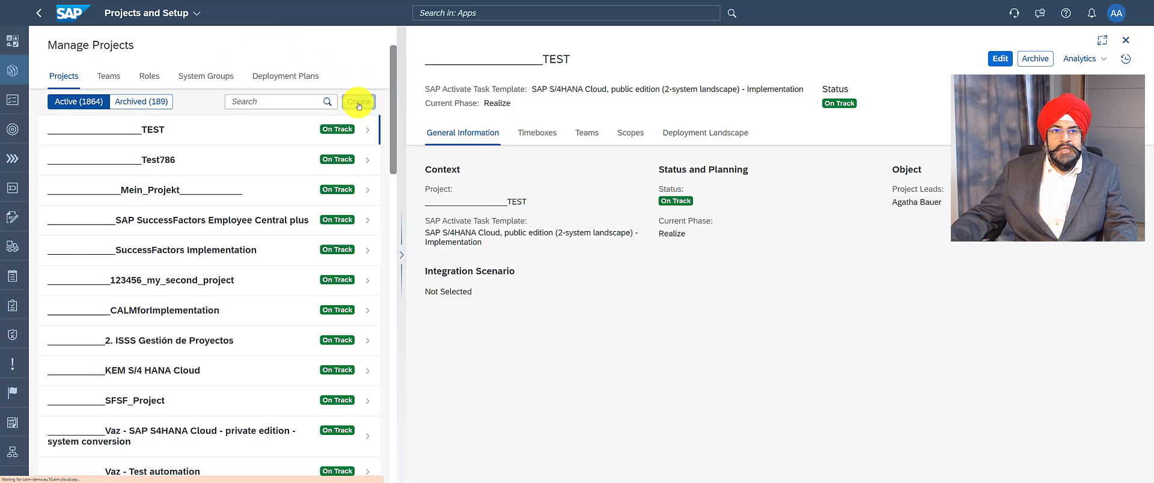
Name the project 'Demo Project SAP Cloud ALM' with the S/4HANA Cloud public edition 3-system Implementation template
left_click(1101, 43)
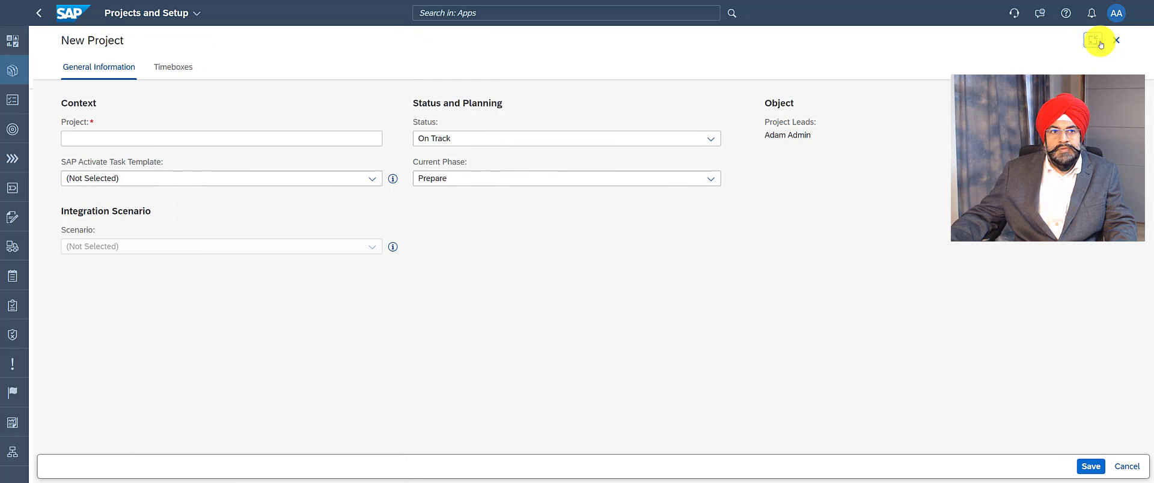
type("Demo Project SAP Cloud ALM")
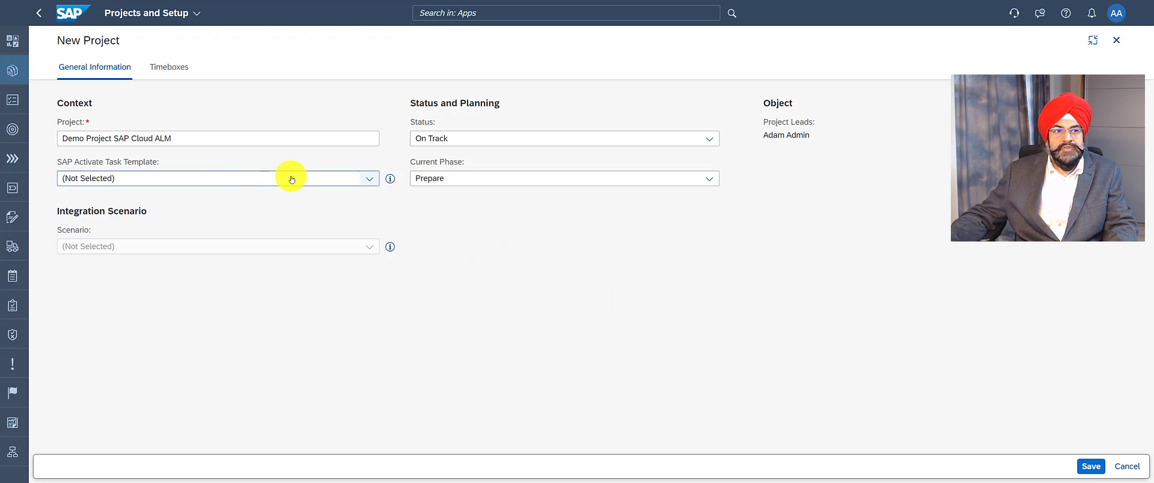
left_click(368, 179)
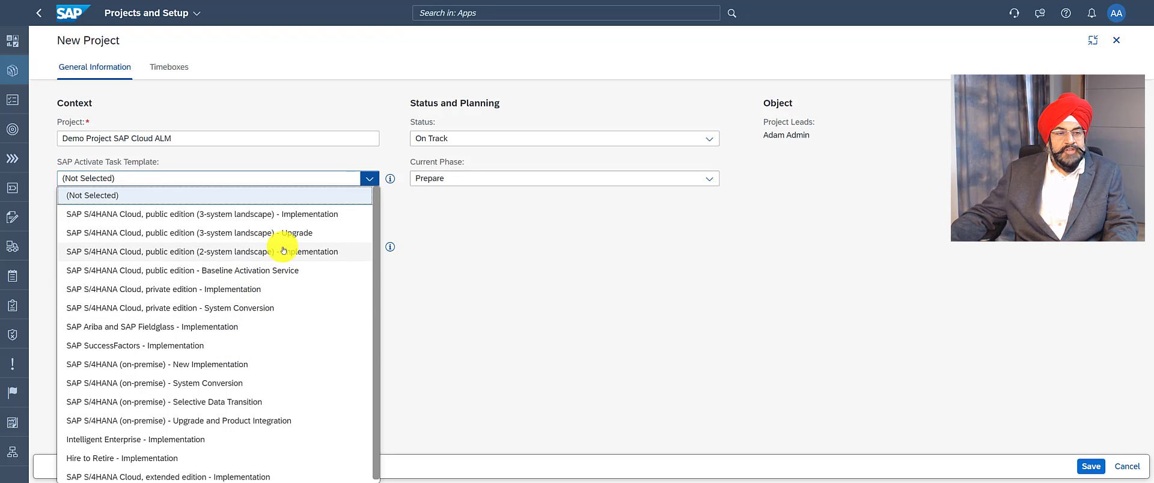
left_click(390, 179)
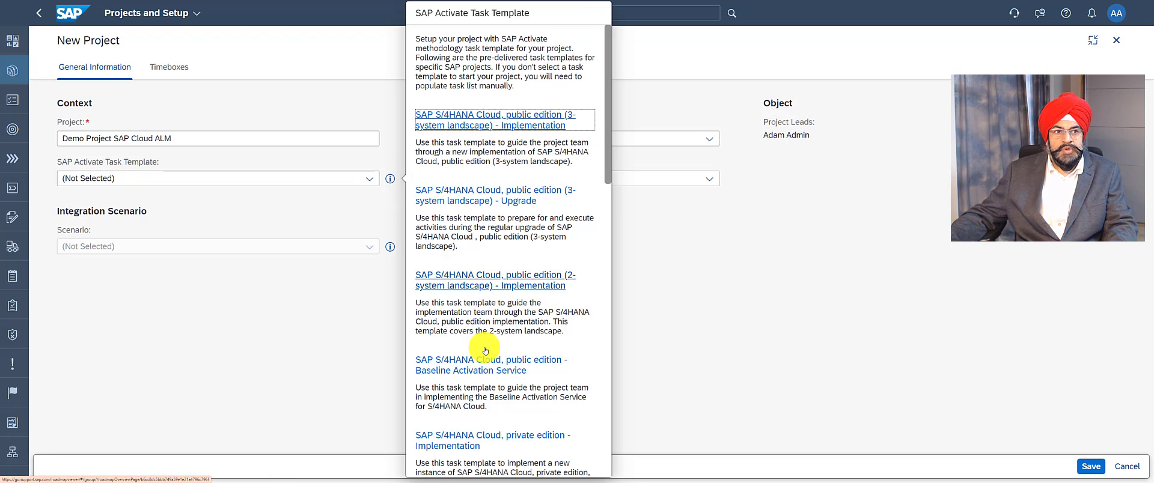
left_click(325, 301)
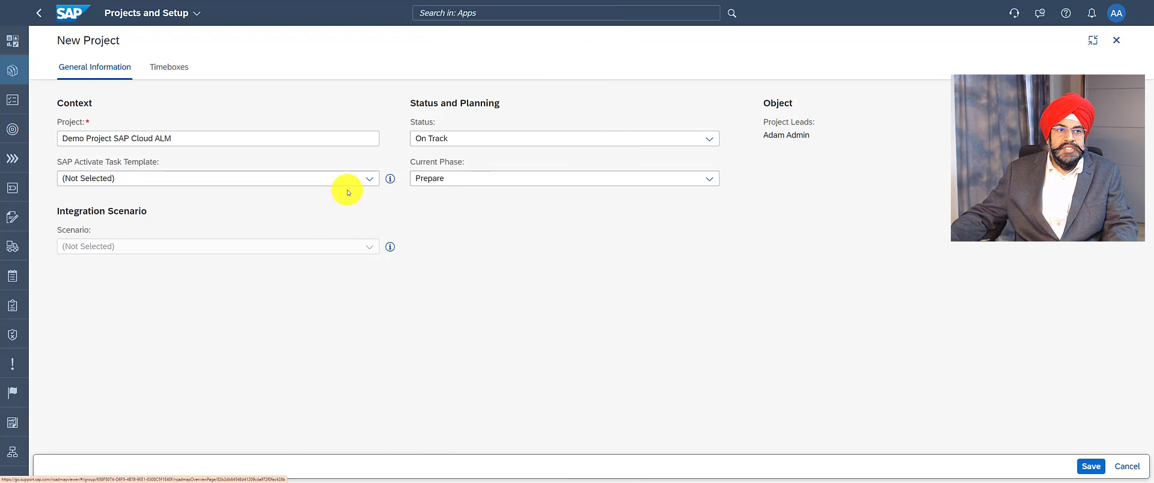
left_click(368, 178)
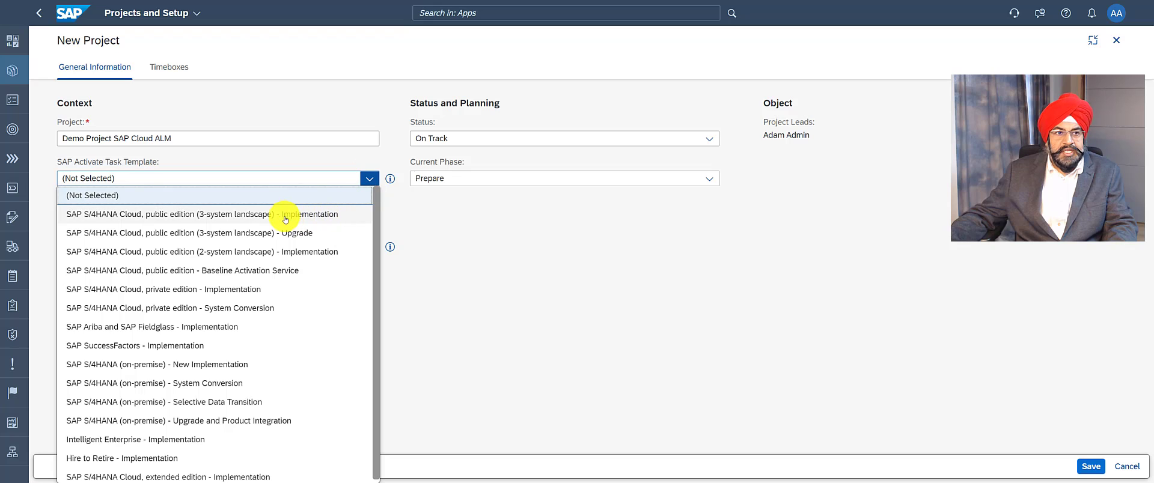
left_click(248, 216)
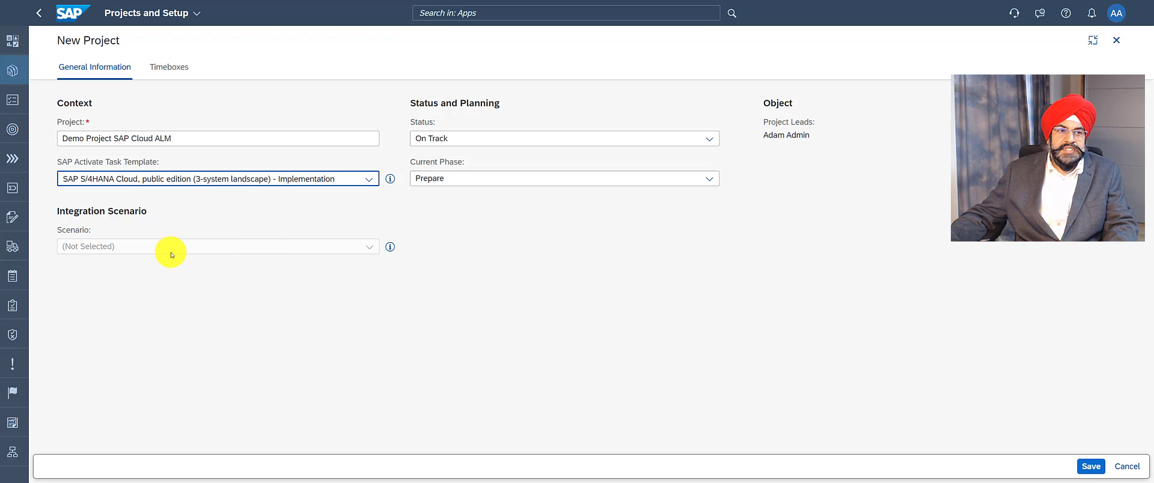
Add a Hypercare phase (Jun 1–15, 2023) to the project timeboxes and save
left_click(172, 71)
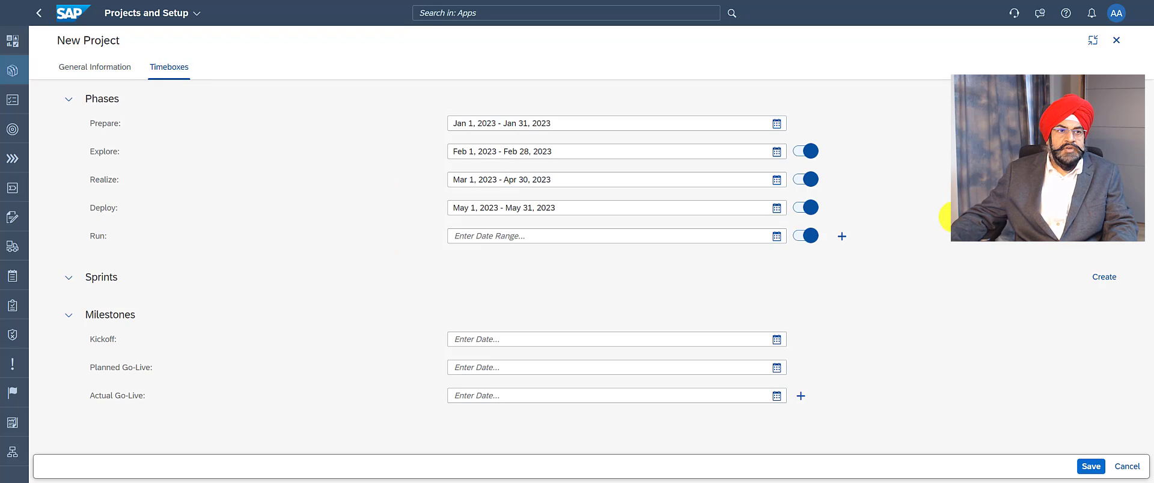
left_click(472, 240)
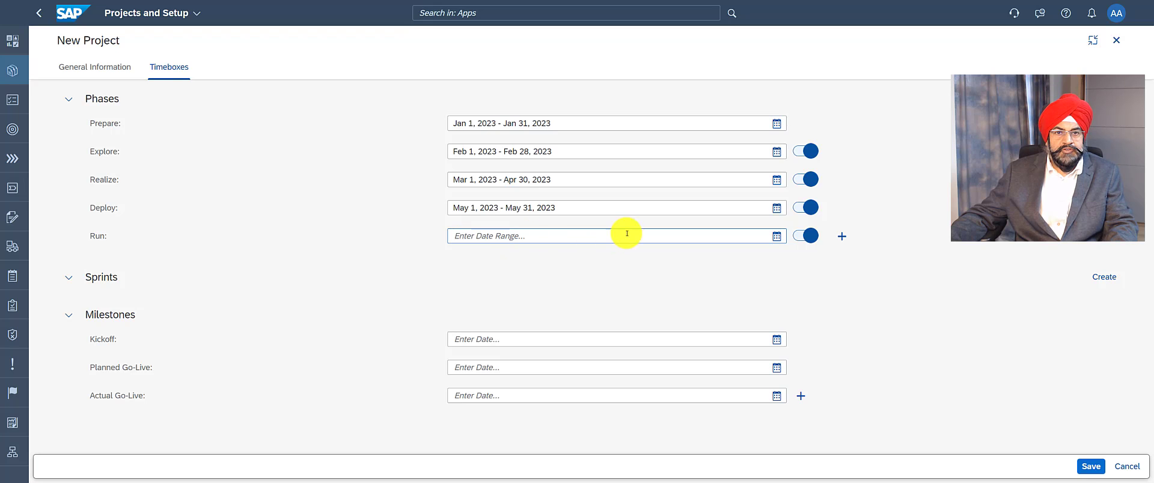
left_click(842, 239)
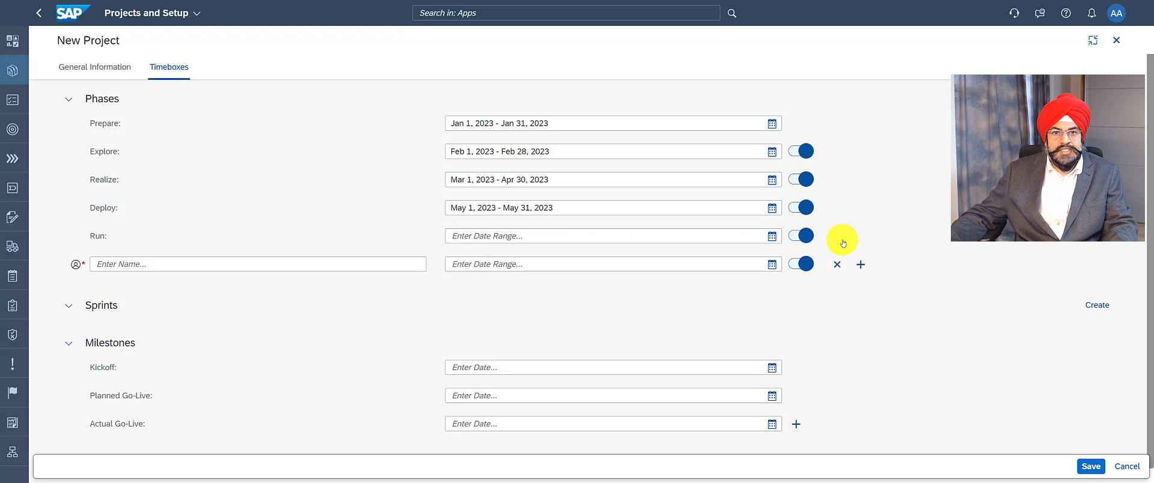
left_click(282, 264)
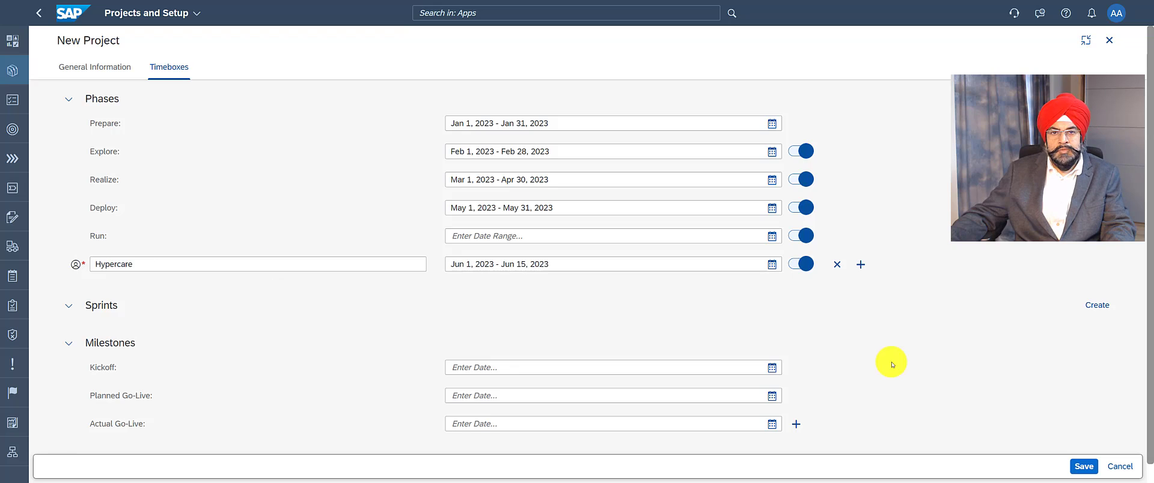
left_click(1085, 466)
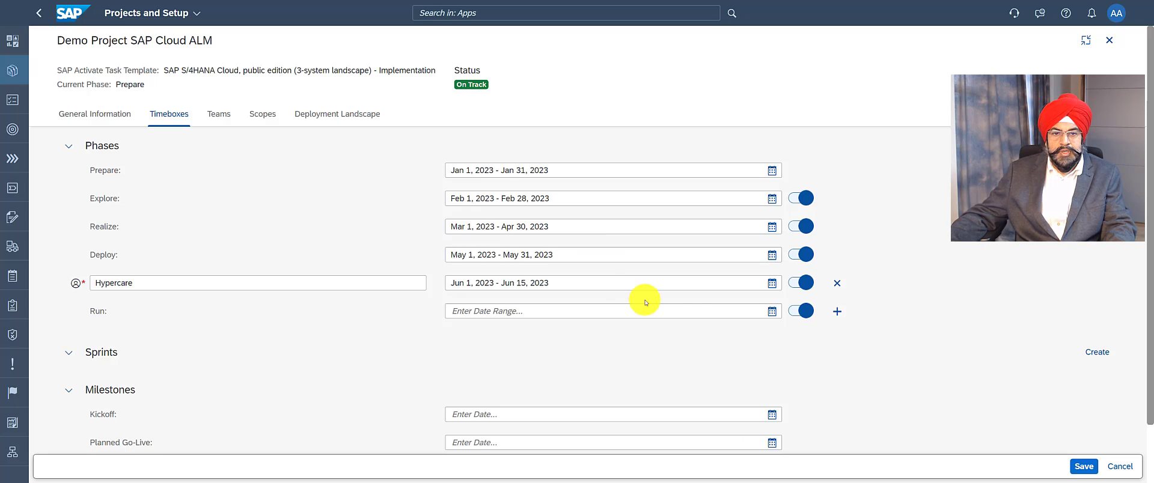
Add sprints DPCLM_Sprint1 and DPCLM_Sprint2 and save the project
left_click(1082, 357)
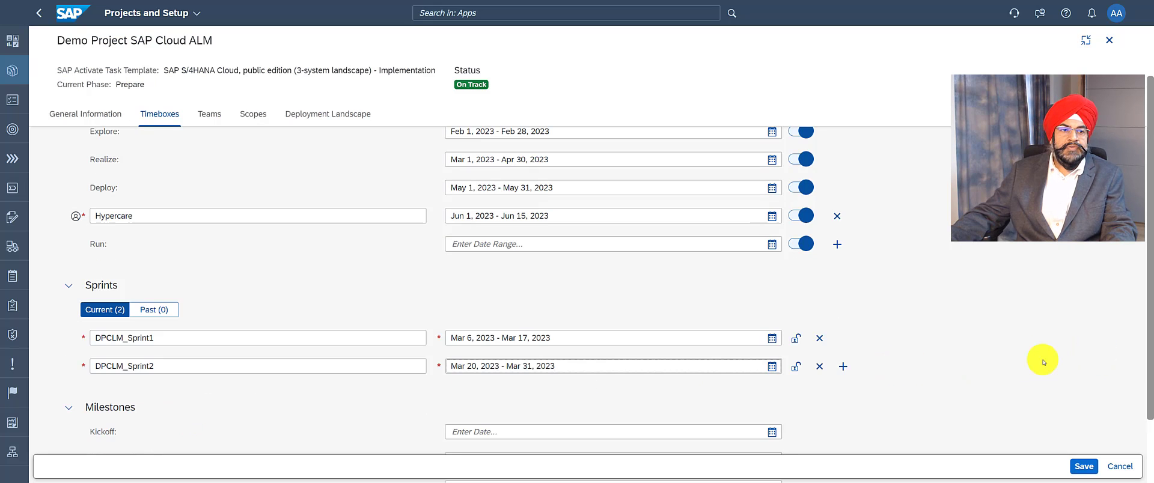
left_click(1084, 470)
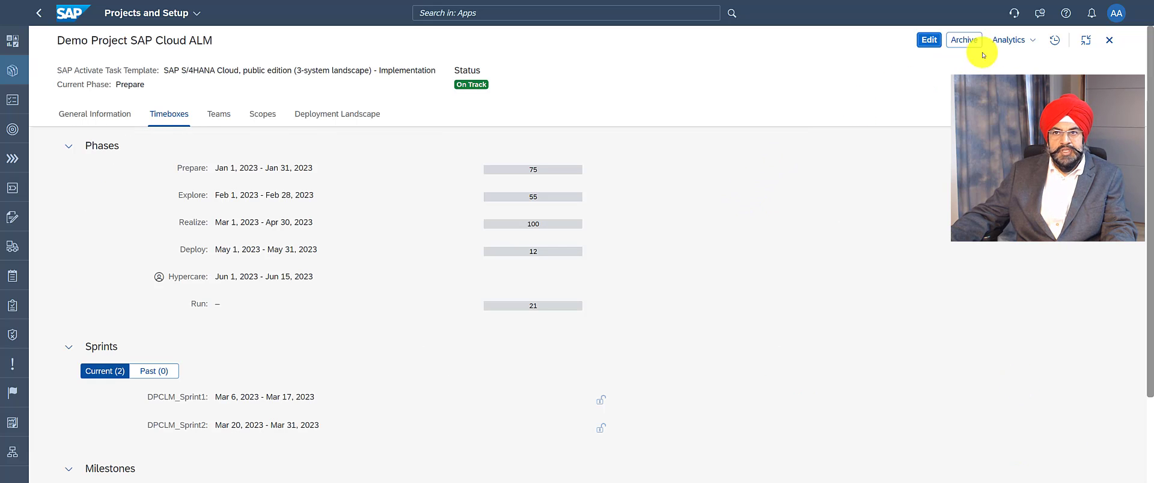
left_click(1082, 42)
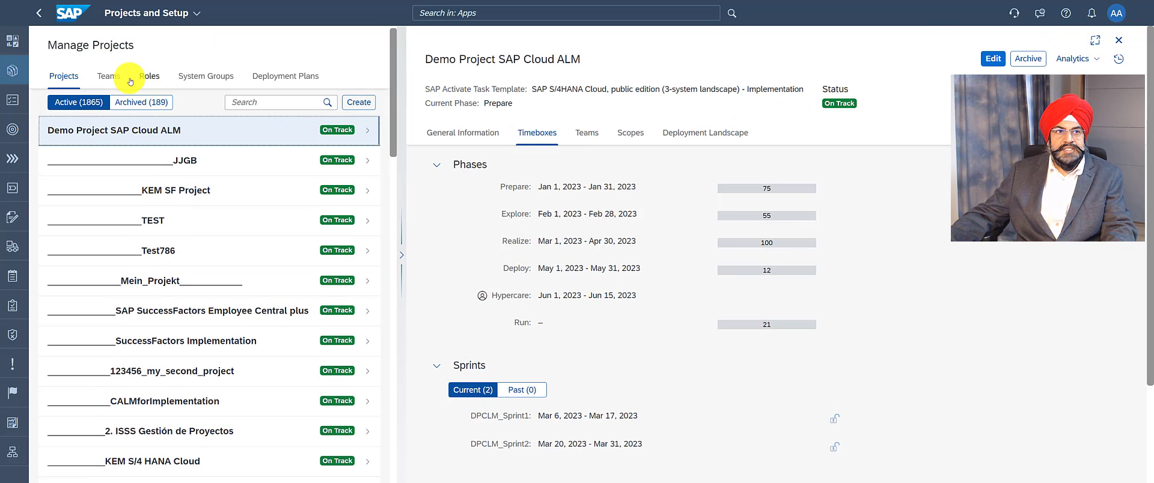
Review the PMO Team's role assignments, then view the project roles with Scrum Master details
left_click(113, 77)
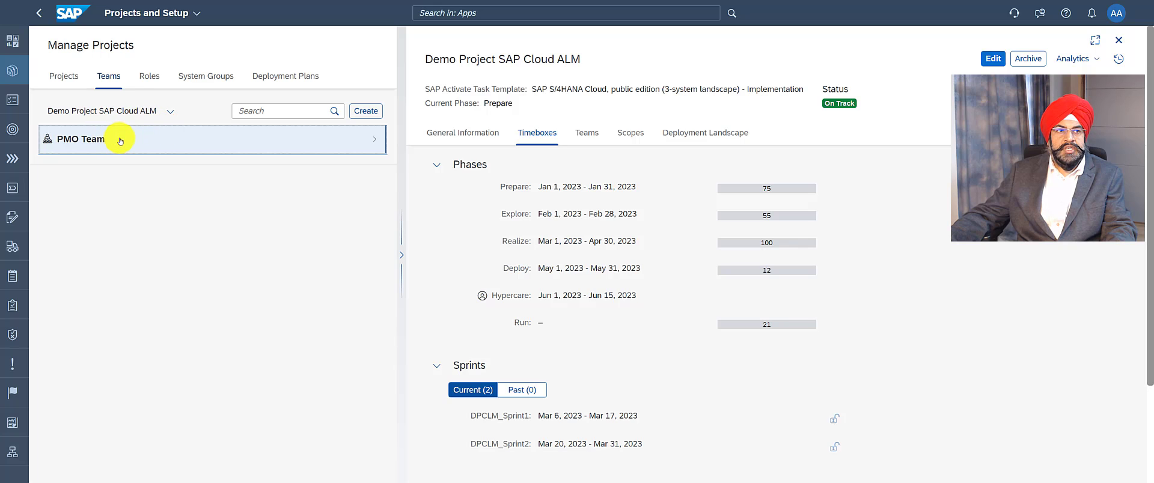
left_click(99, 140)
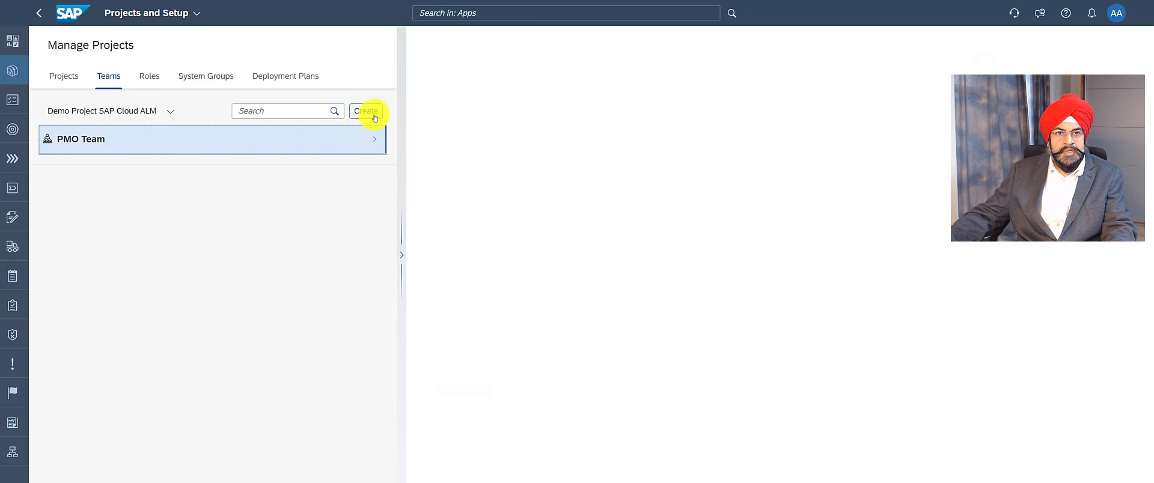
scroll(561, 271, "down", 1)
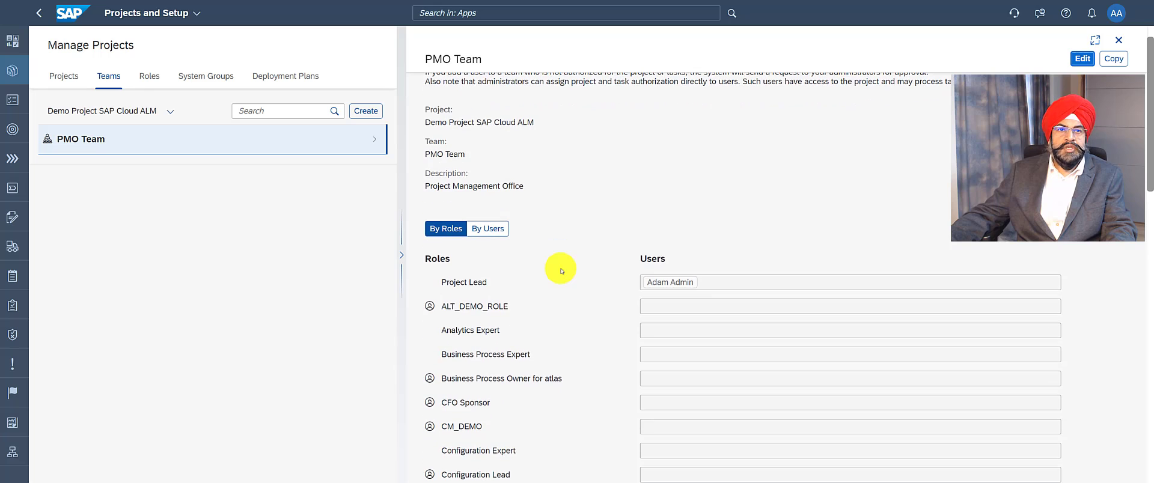
scroll(561, 271, "down", 7)
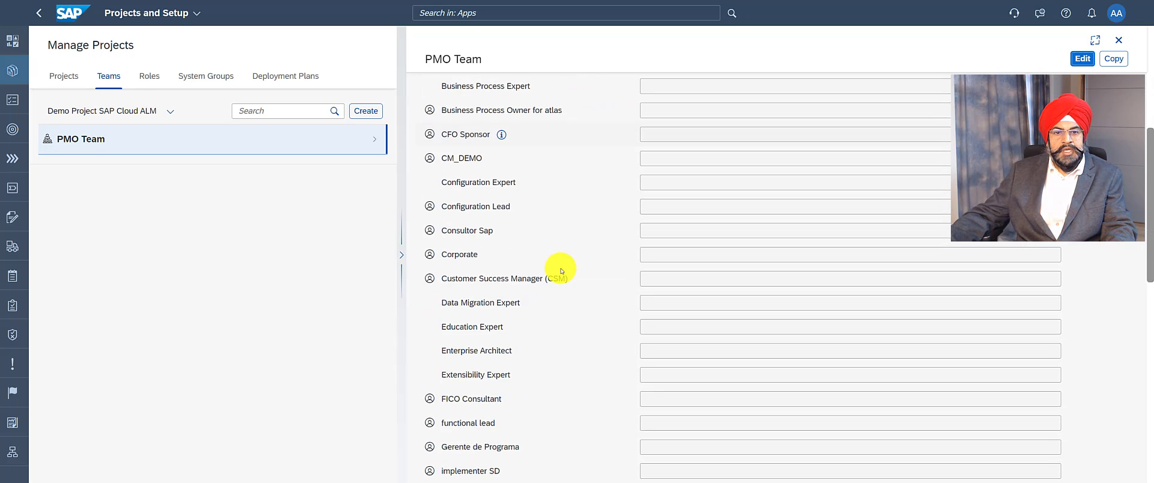
scroll(561, 271, "down", 8)
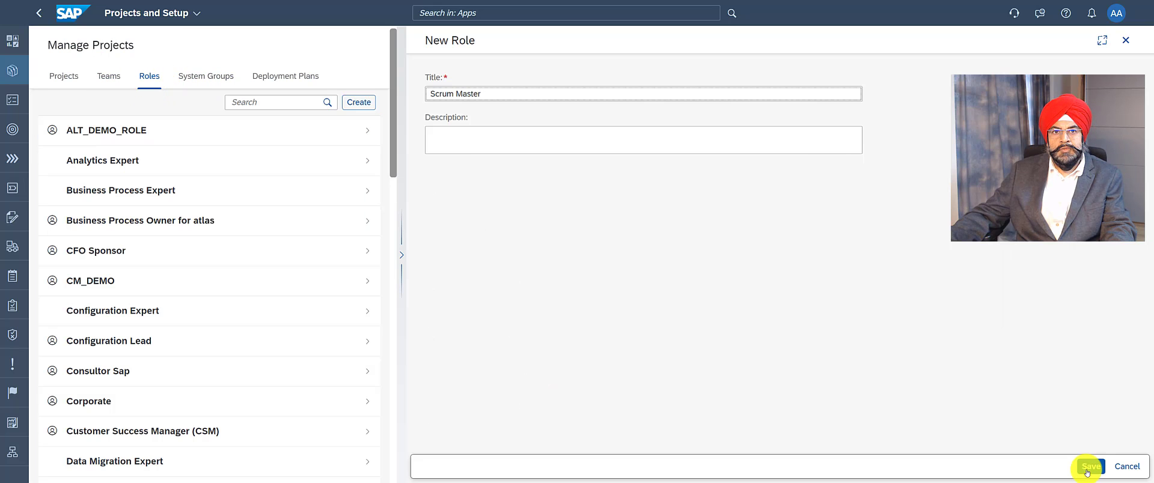
left_click(1088, 473)
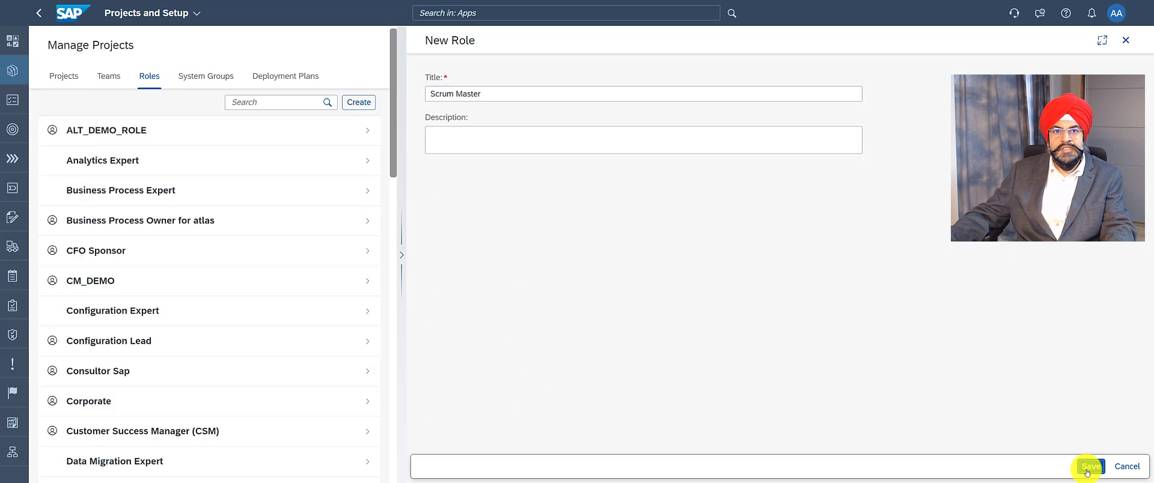
left_click(108, 73)
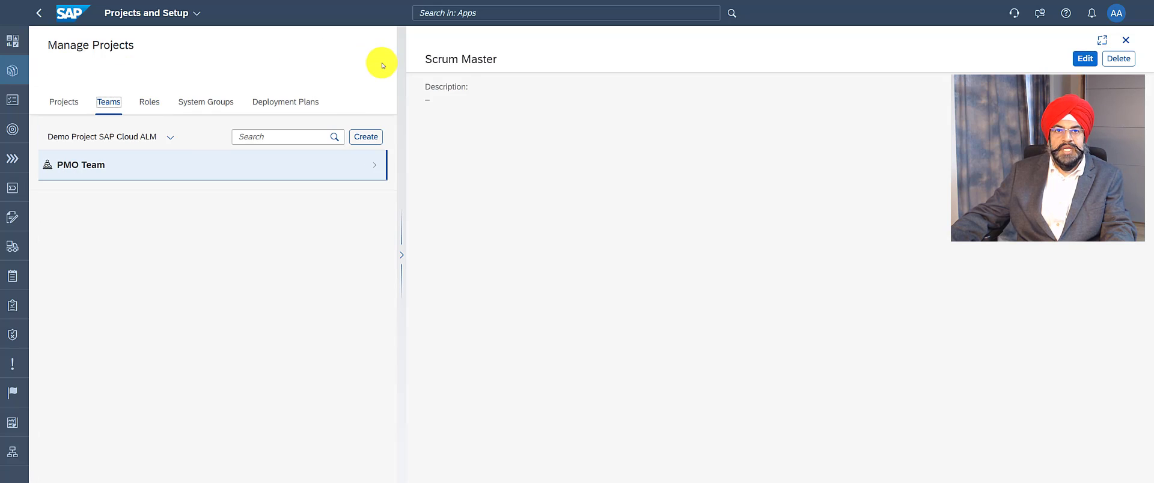
Create a team named 'Scrum Team' with ALT_DEMO_ROLE deactivated
left_click(366, 137)
type("Scrum Team")
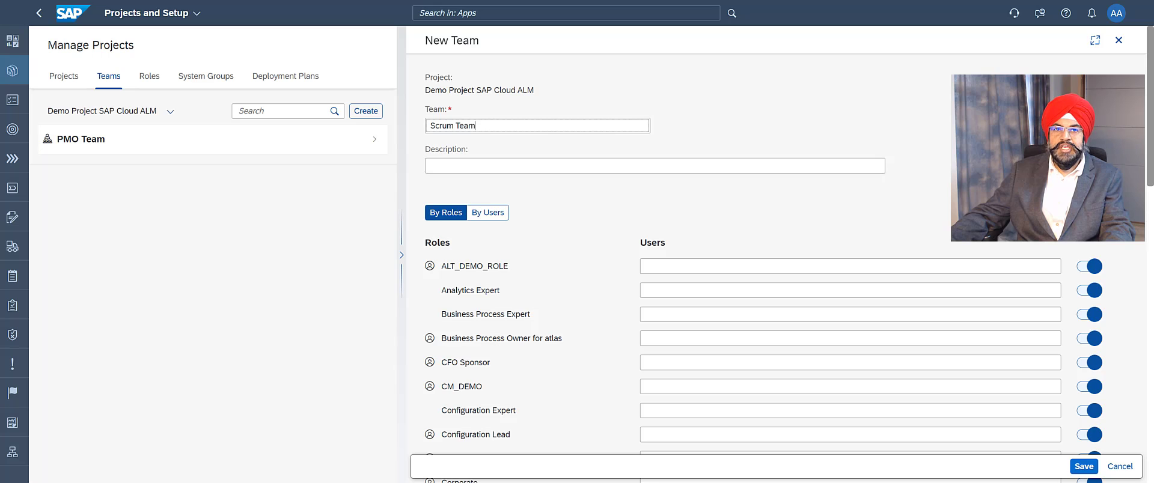
left_click(1090, 266)
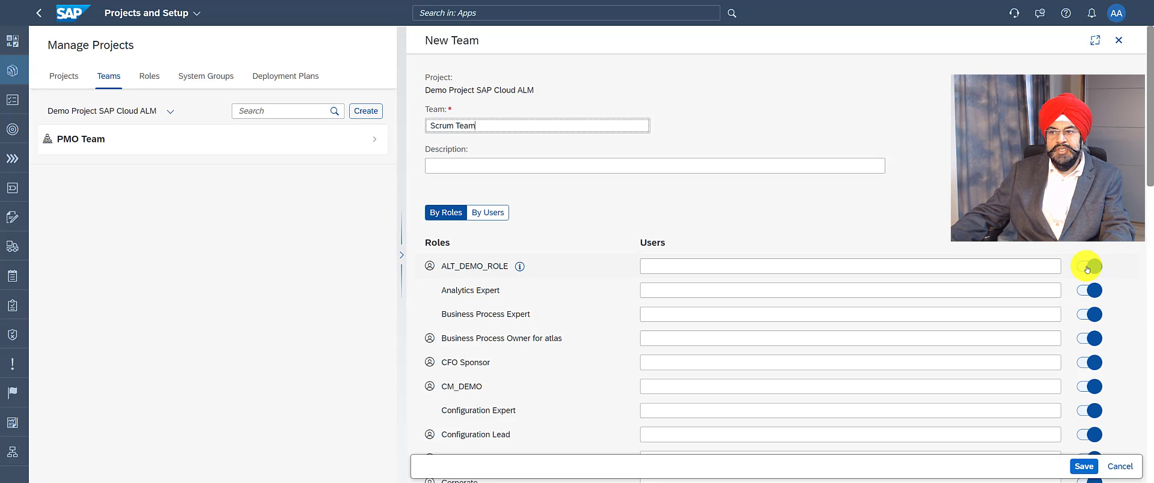
left_click(1085, 294)
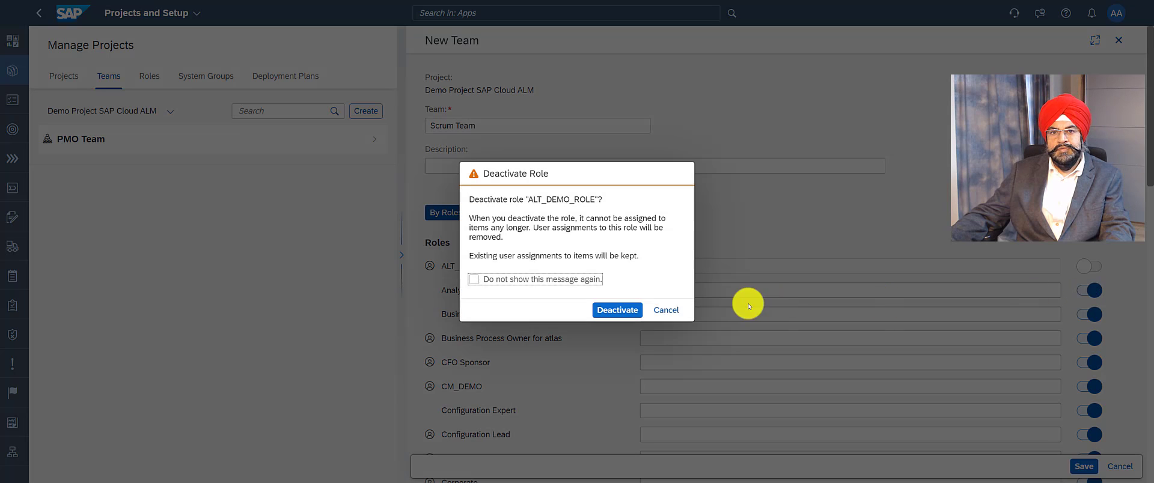
left_click(617, 310)
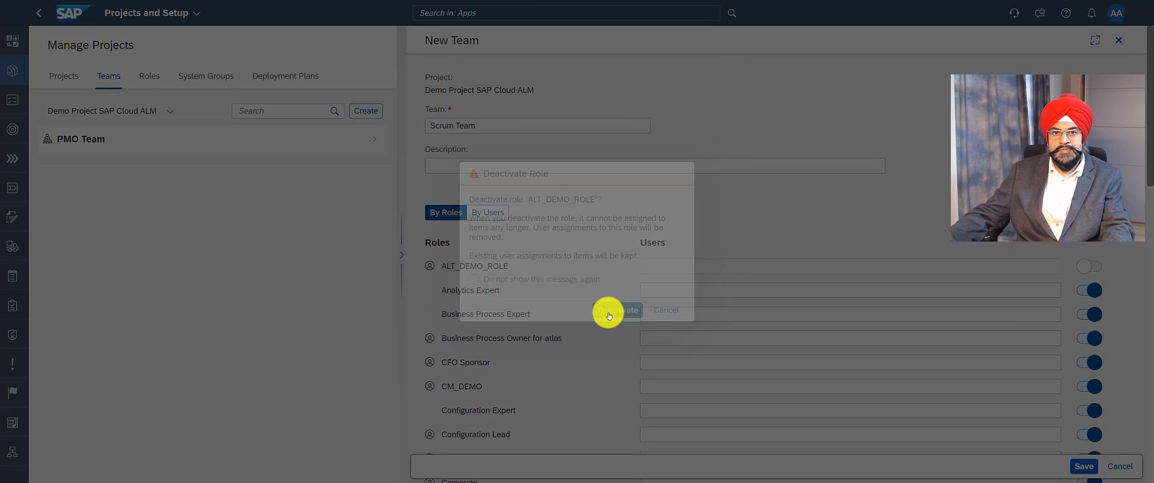
Assign a suggested user as Scrum Master and save the Scrum Team
left_click(767, 193)
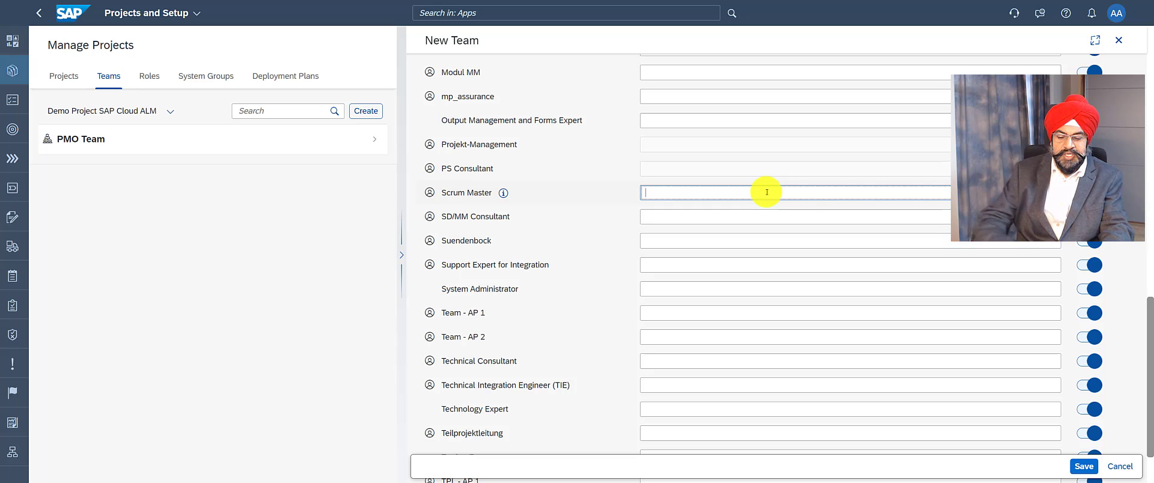
type("be")
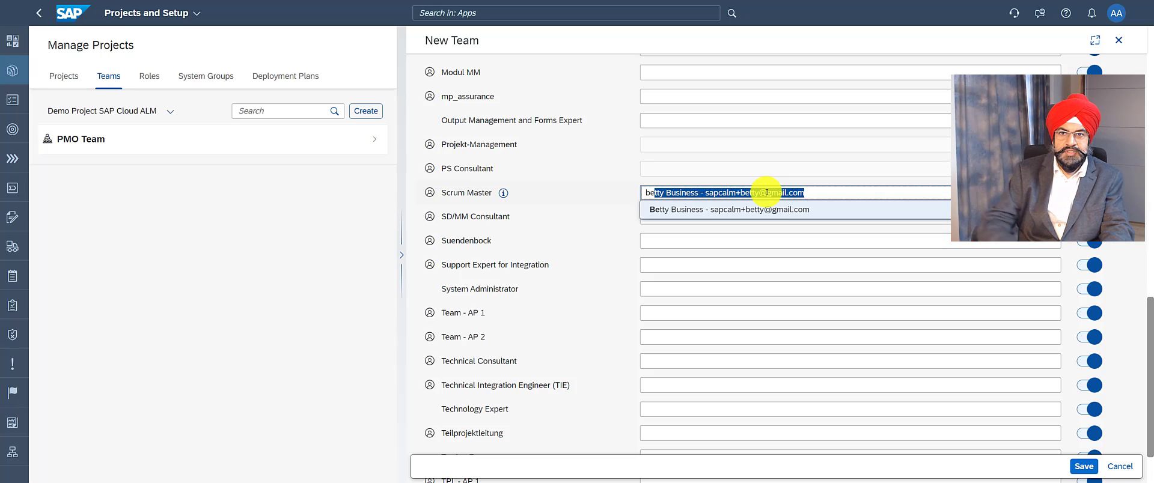
left_click(765, 211)
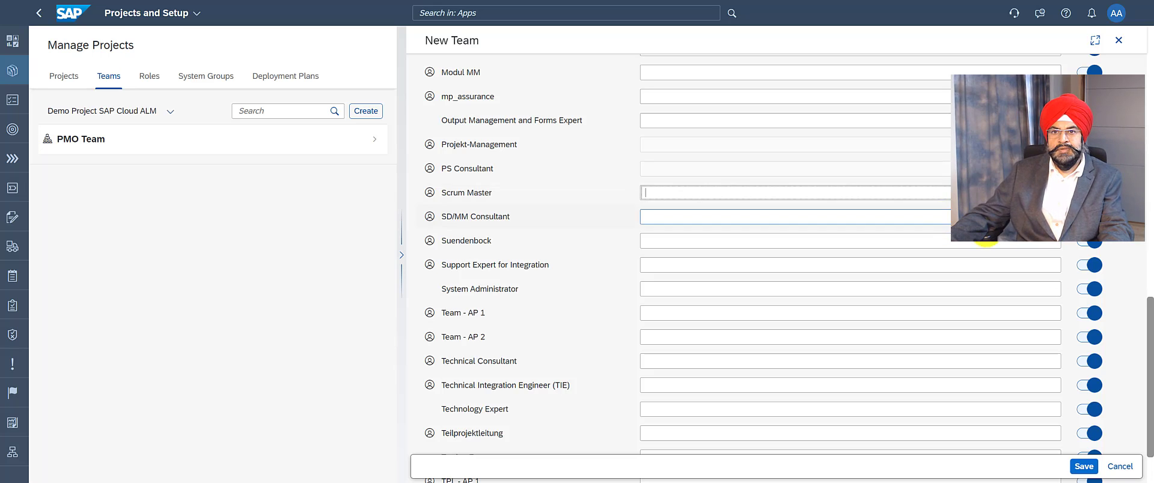
left_click(1082, 467)
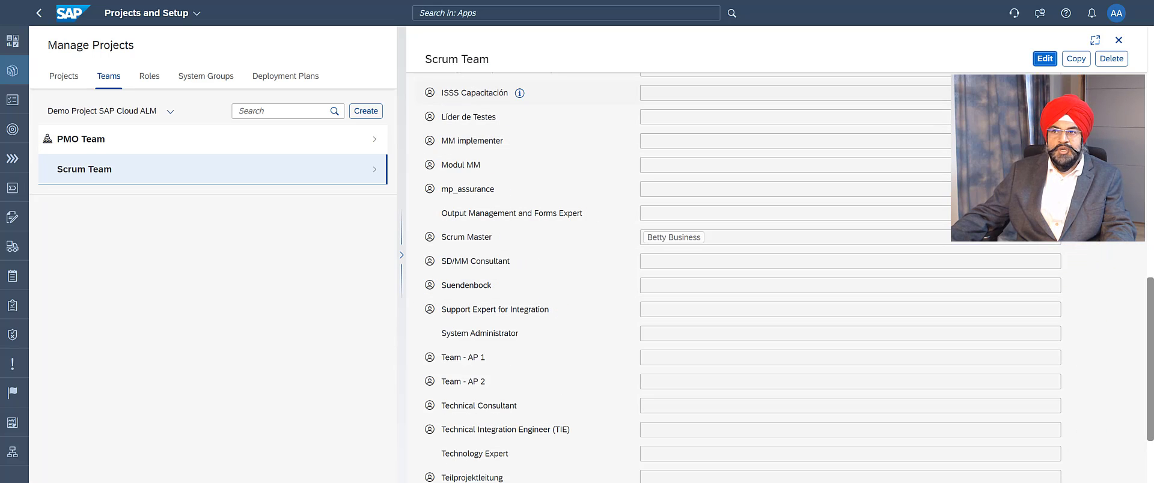
left_click(1119, 40)
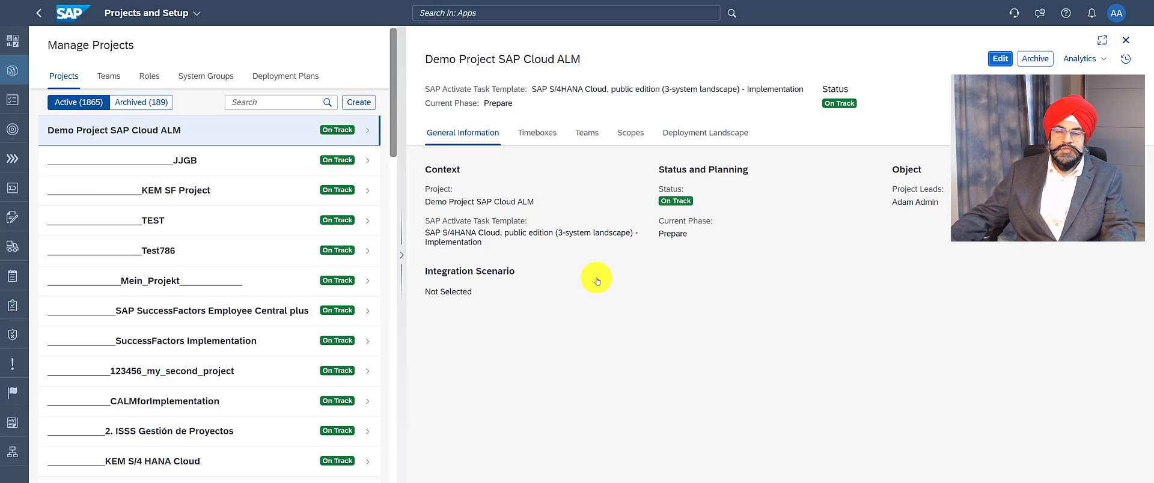
Open Manage Scopes for Demo Project SAP Cloud ALM and show the scope Create options
left_click(630, 135)
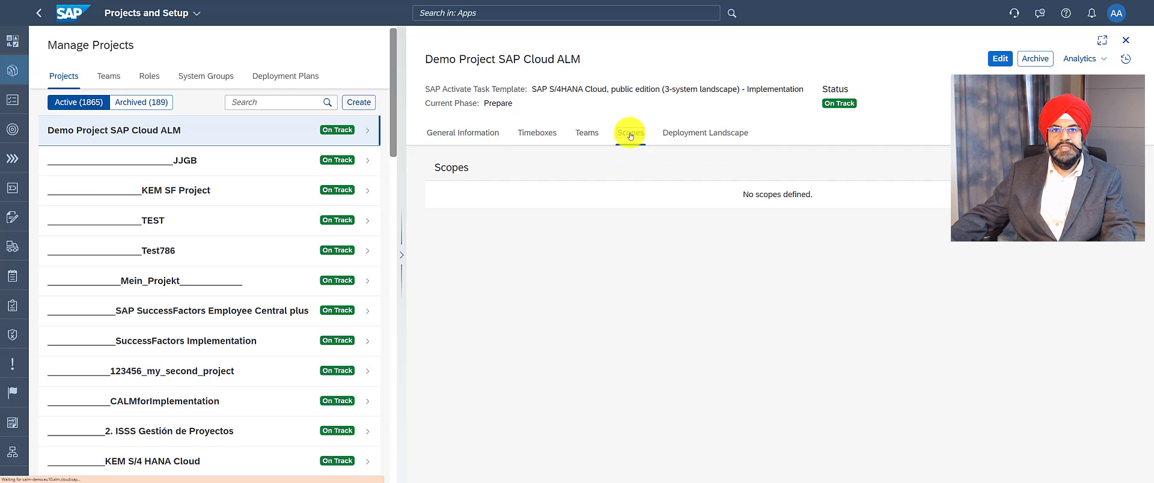
double_click(630, 133)
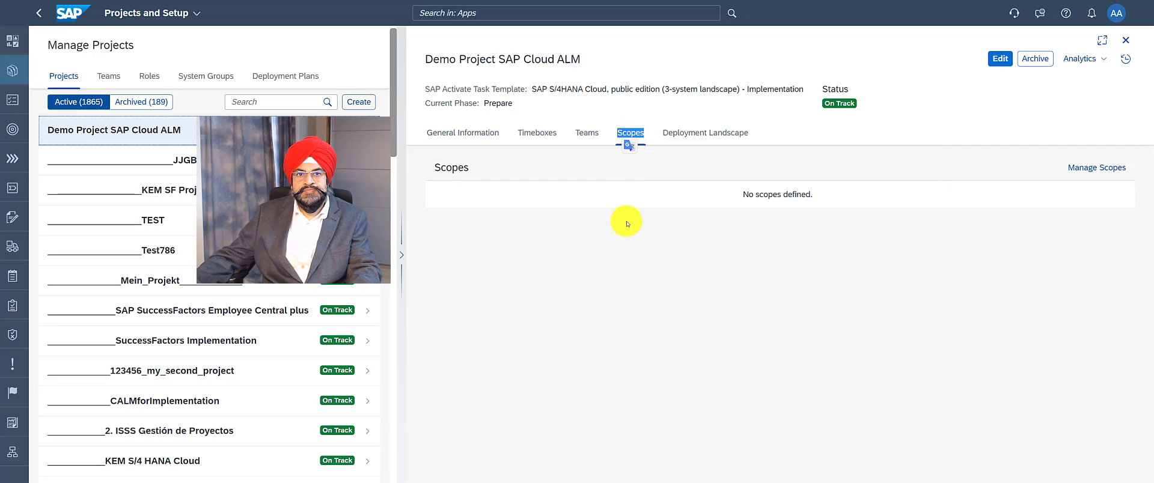
left_click(1102, 173)
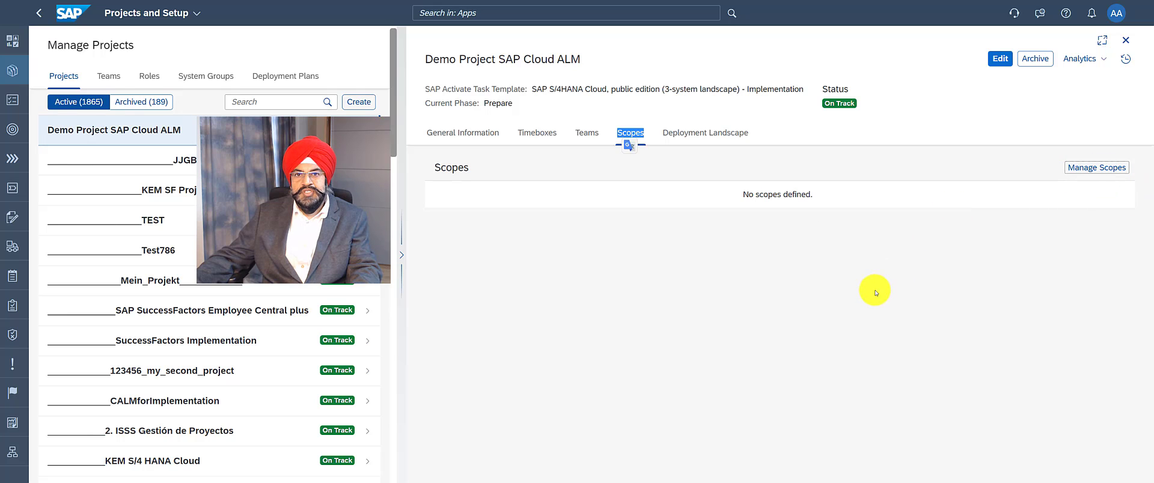
left_click(1095, 131)
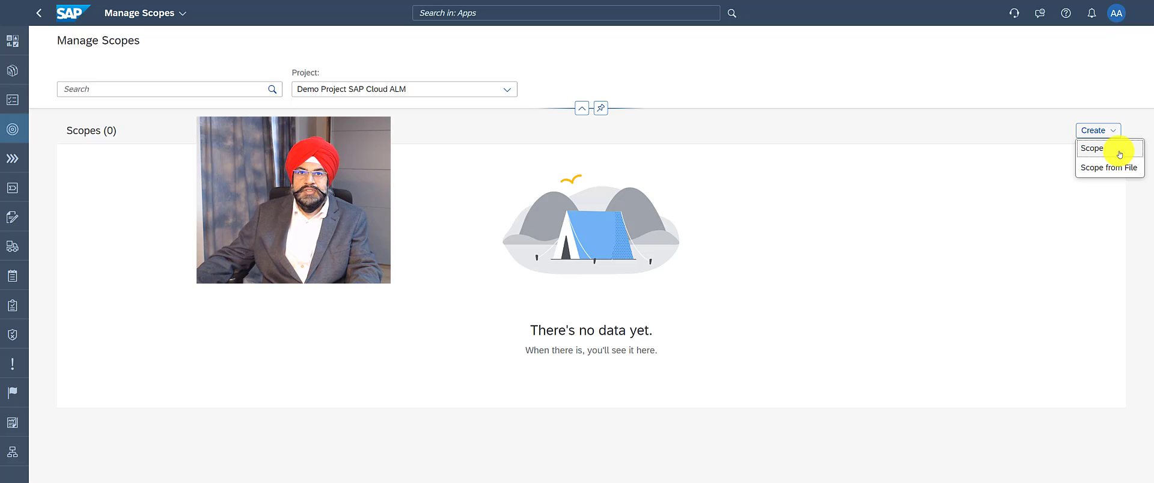
Save scope 'Plant Berlin' using SAP Best Practices for SAP S/4HANA Cloud and list its processes
left_click(1119, 155)
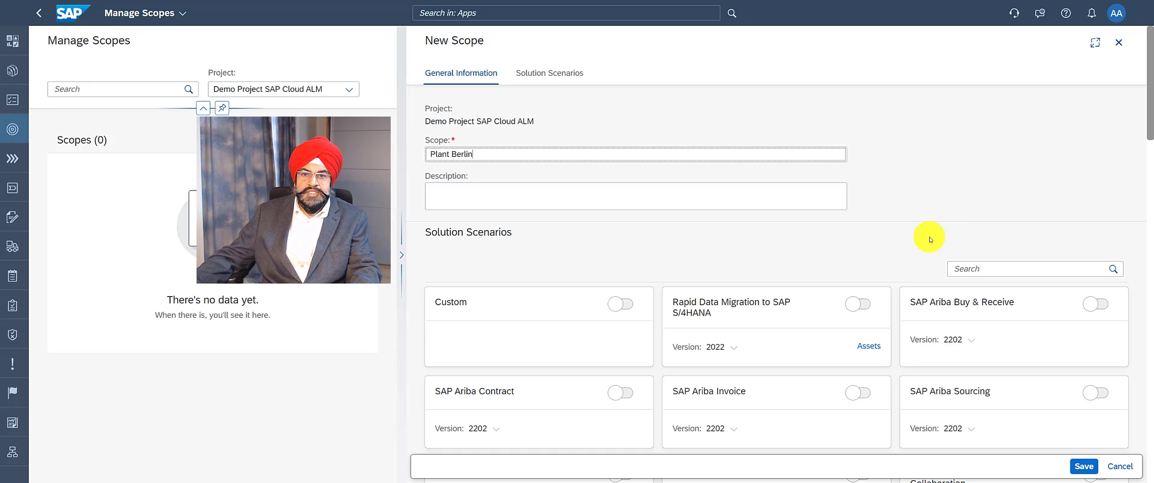
scroll(930, 240, "down", 3)
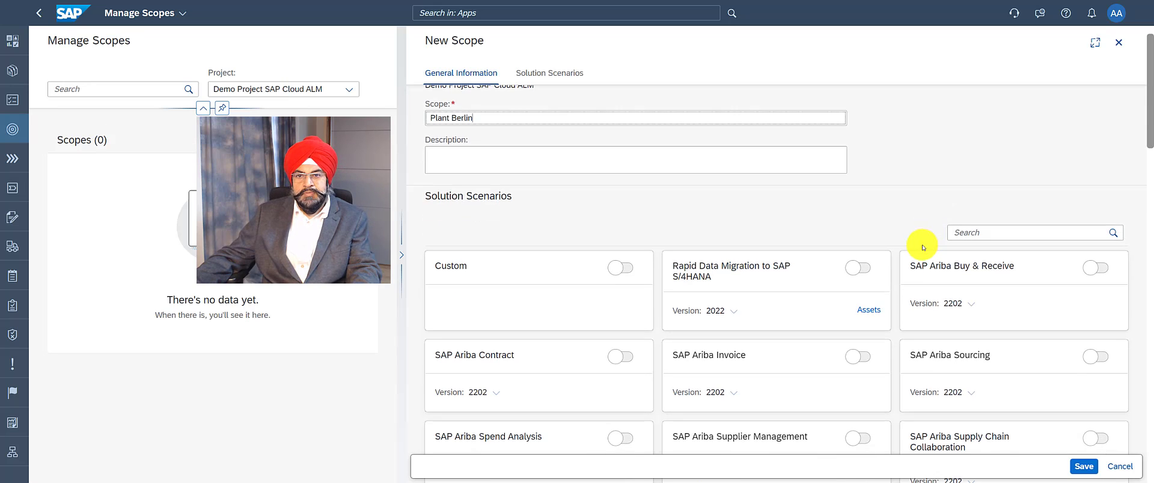
scroll(901, 257, "down", 1)
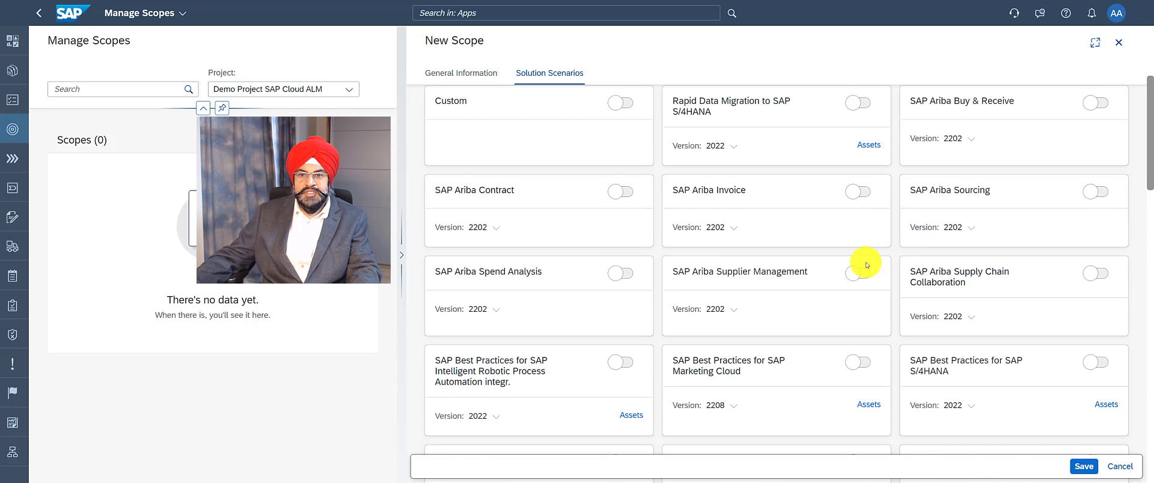
scroll(874, 263, "down", 1)
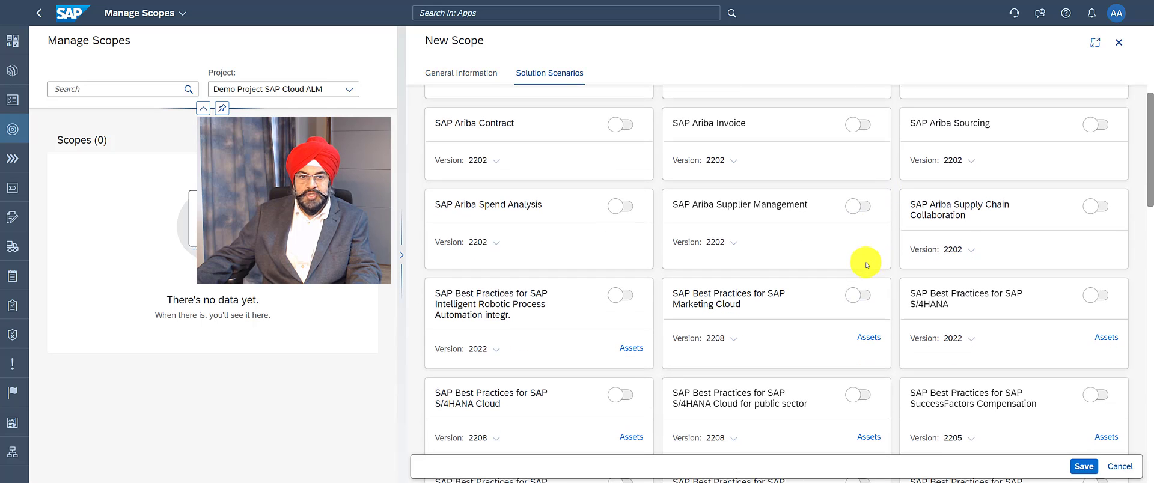
left_click(625, 399)
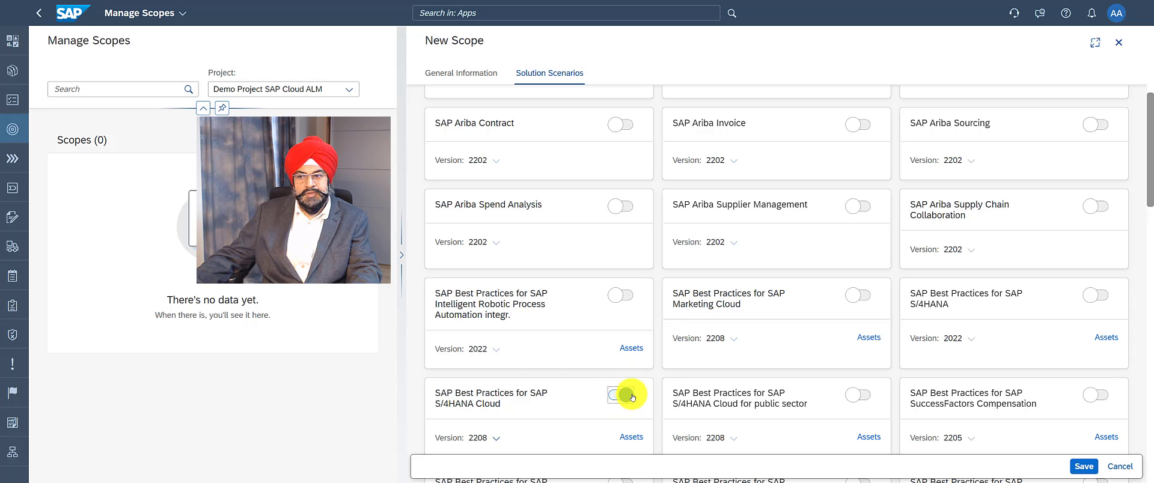
left_click(1082, 464)
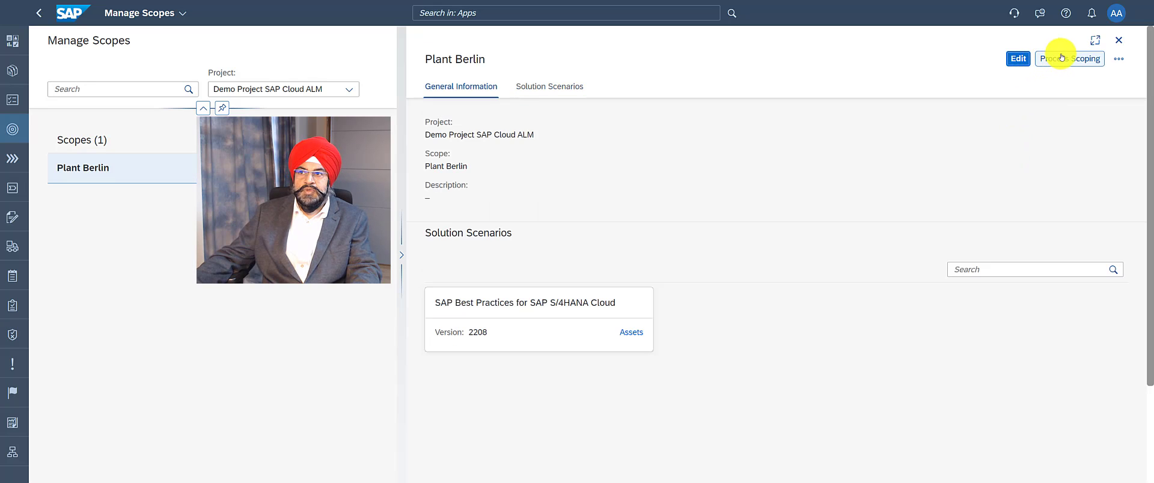
left_click(1062, 60)
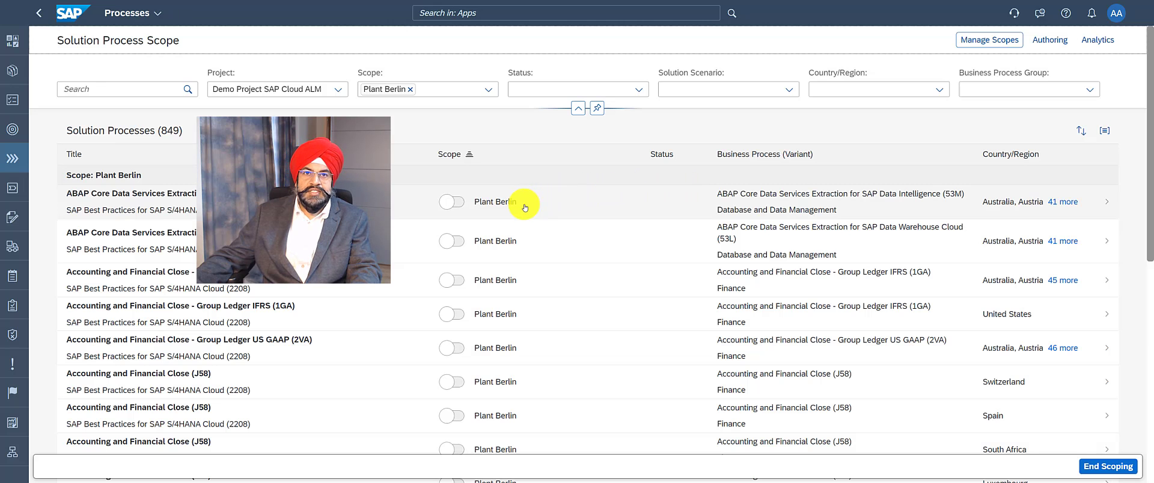
Scope the first three solution processes into Plant Berlin and end scoping
left_click(452, 202)
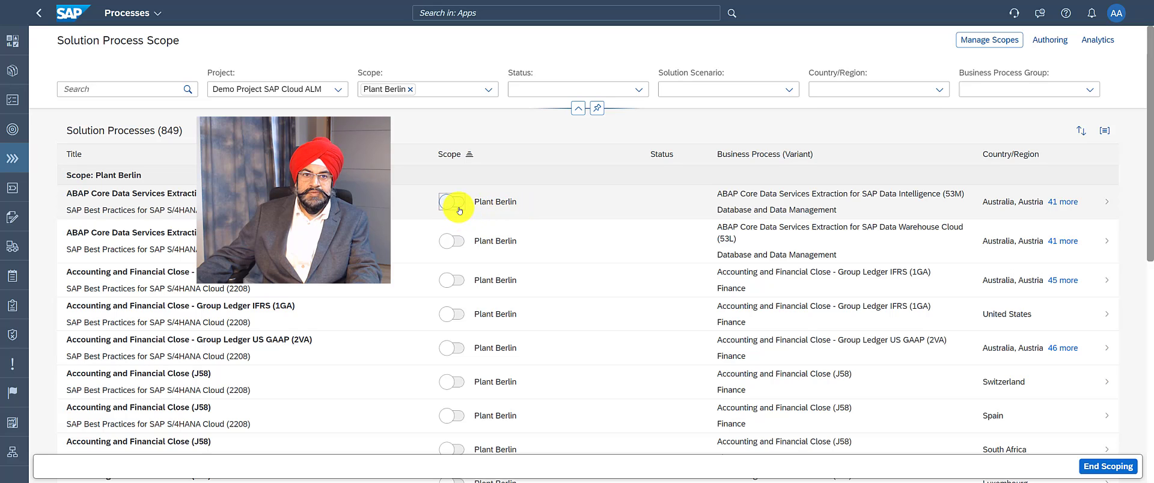
left_click(453, 240)
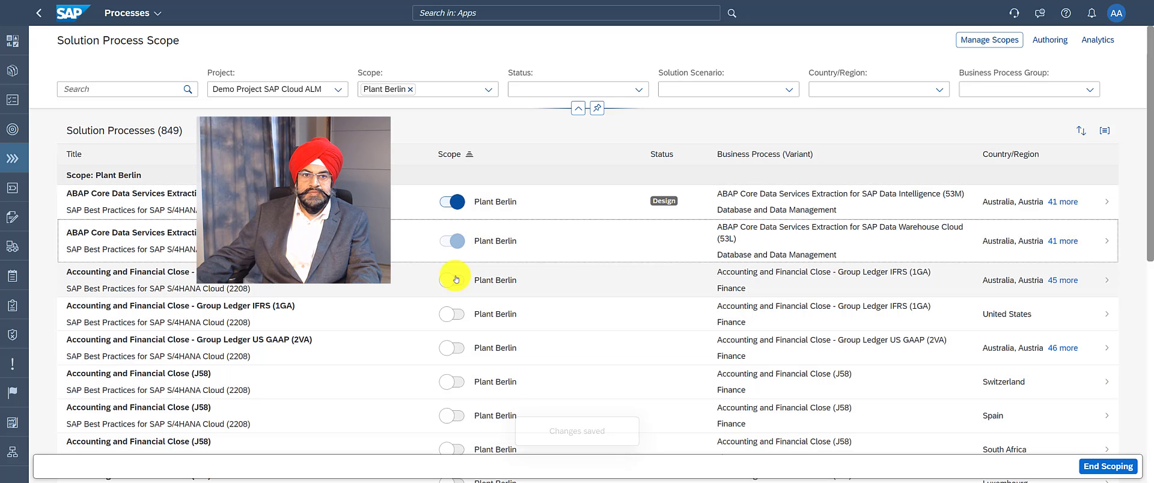
left_click(458, 283)
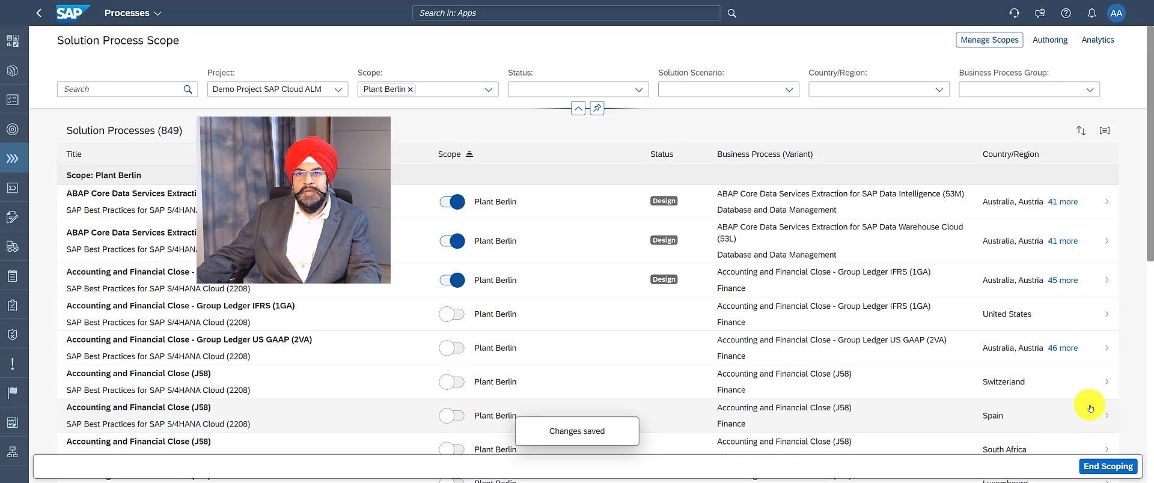
left_click(1092, 469)
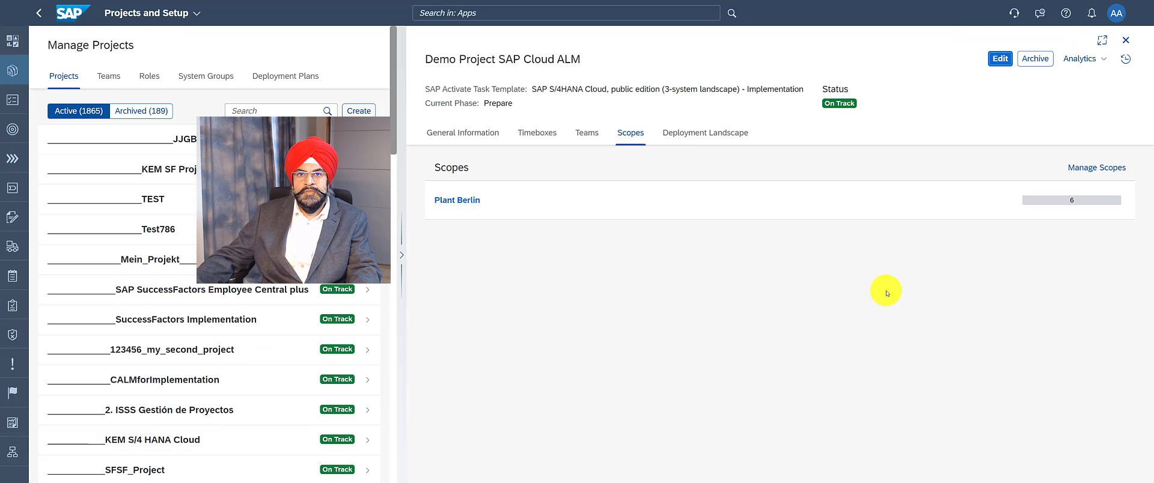